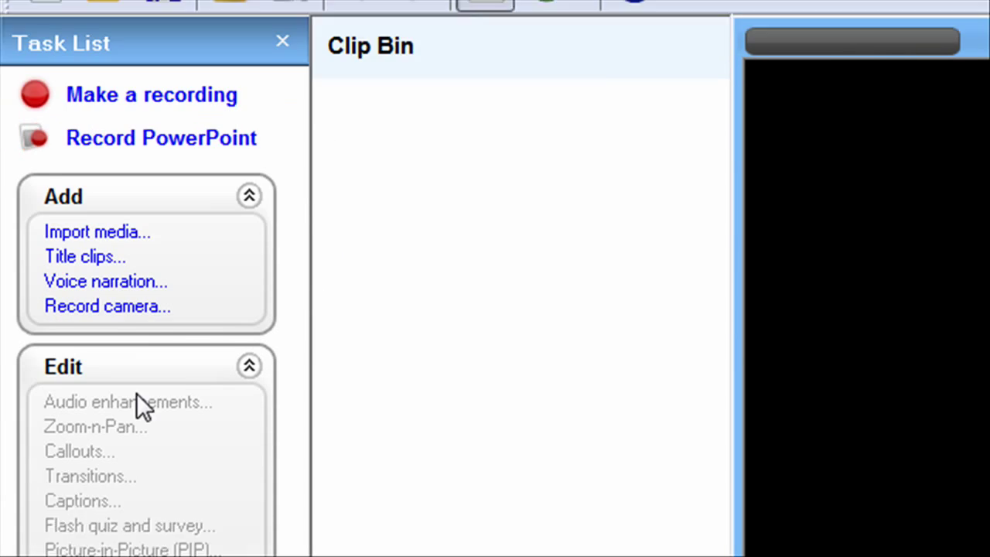
Add ccleanertutorial.camrec to a new batch production file list.
left_click(126, 282)
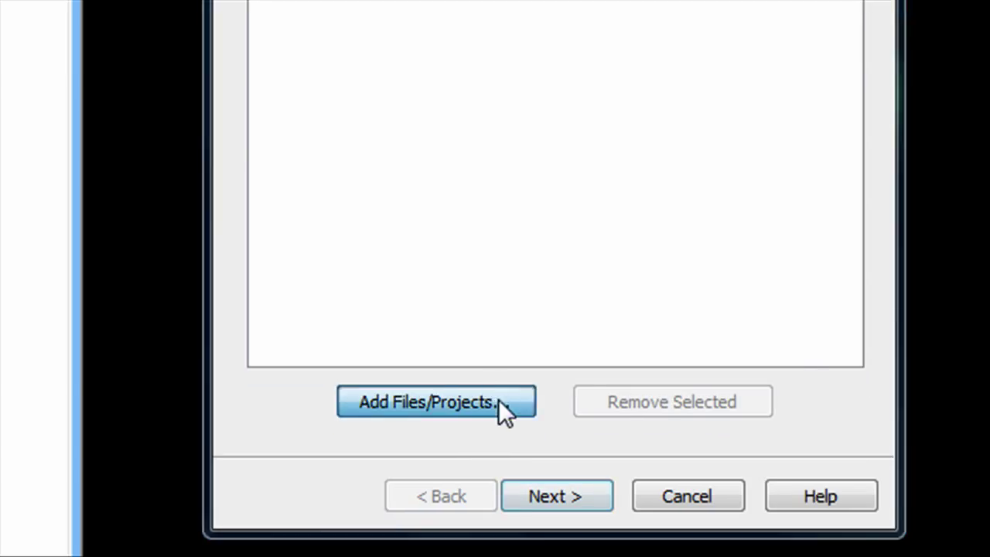
left_click(499, 400)
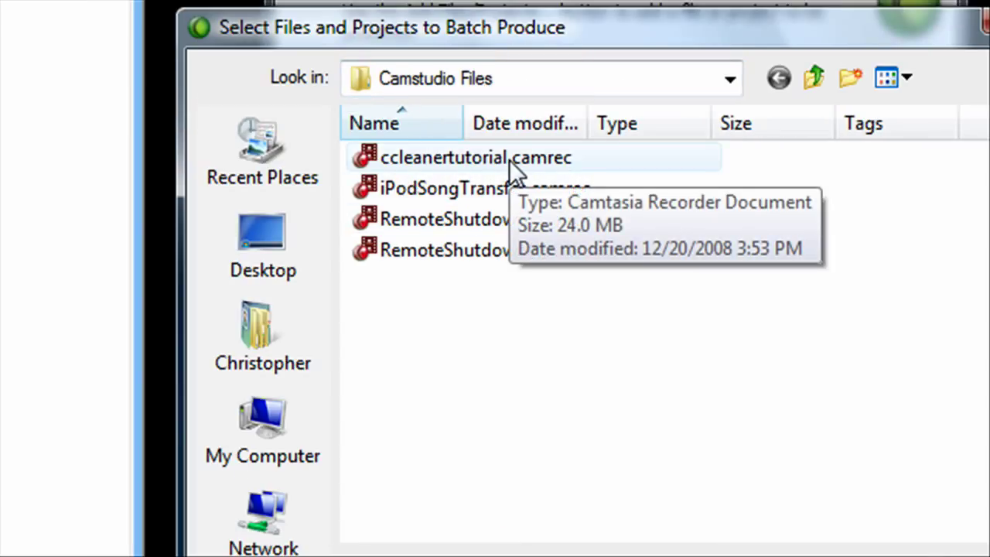
double_click(508, 160)
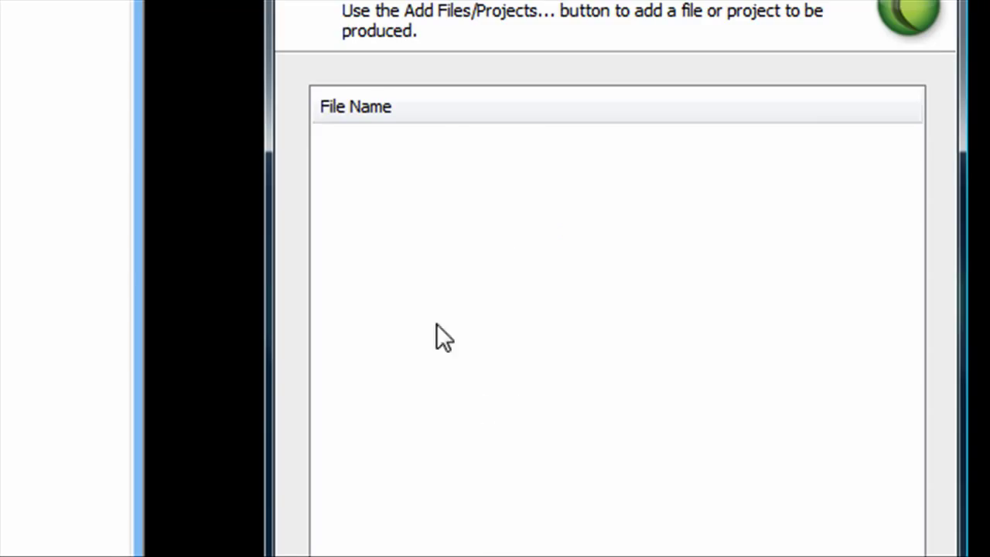
left_click(386, 143)
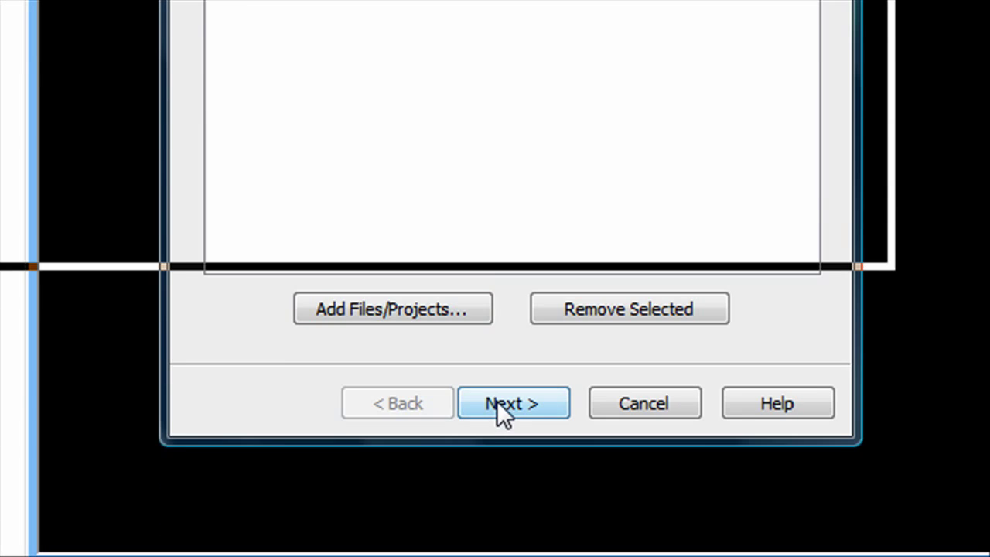
Create a new production preset named 'Youtube Hd 1280x720' using MOV - QuickTime movie format.
left_click(499, 403)
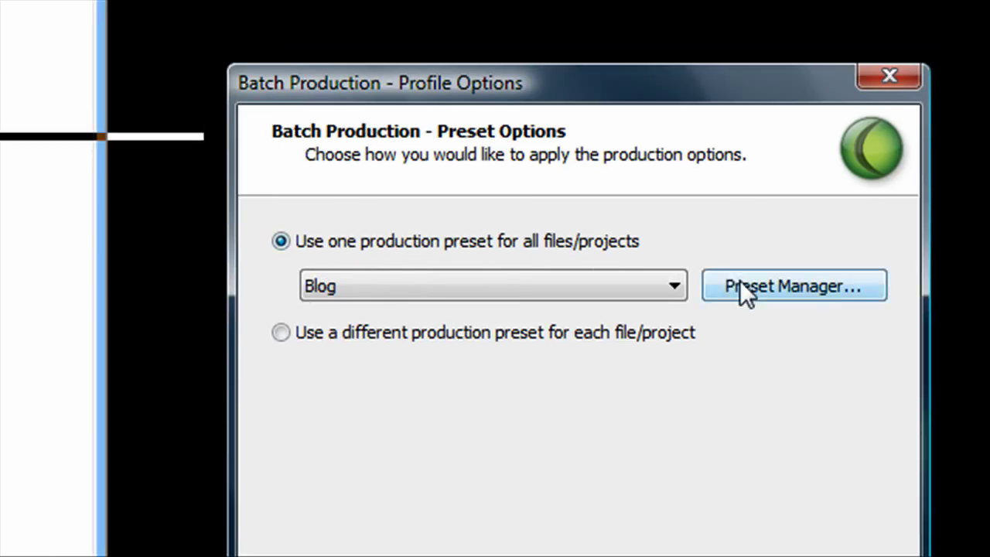
left_click(739, 286)
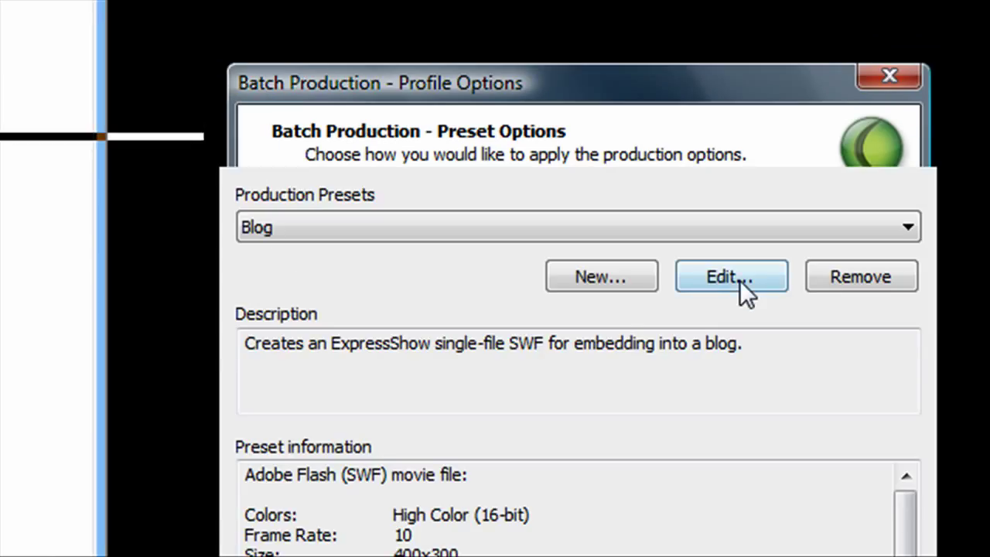
left_click(603, 277)
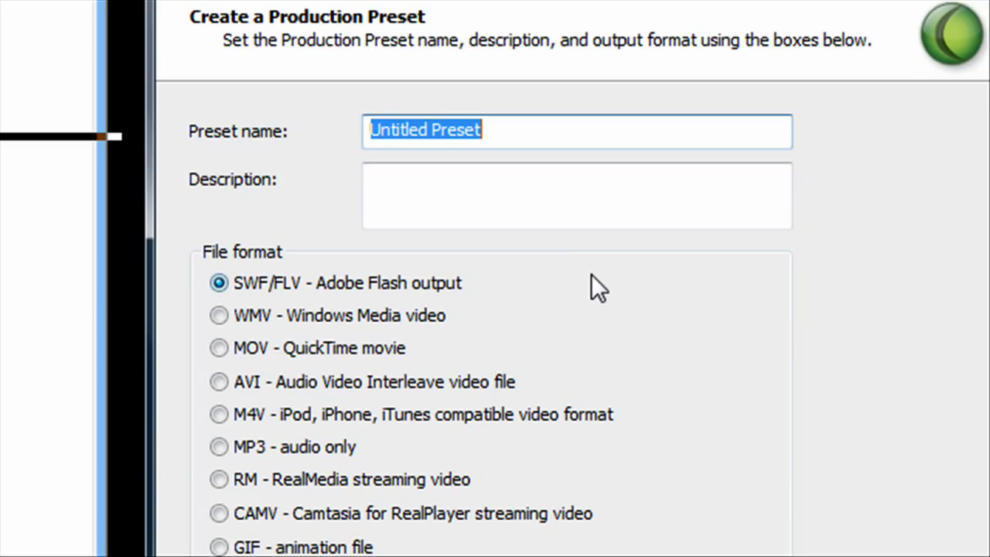
type("Y")
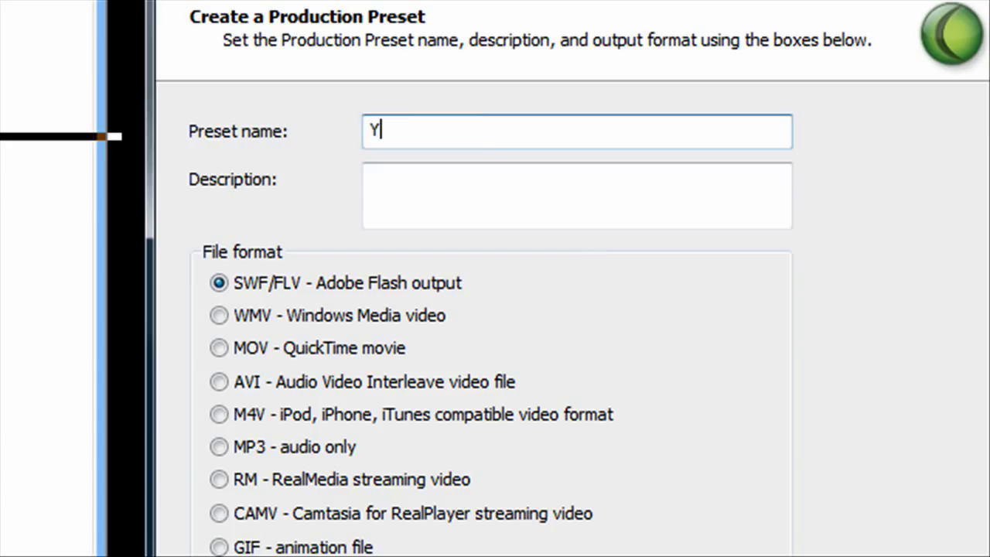
type("outube Hd ")
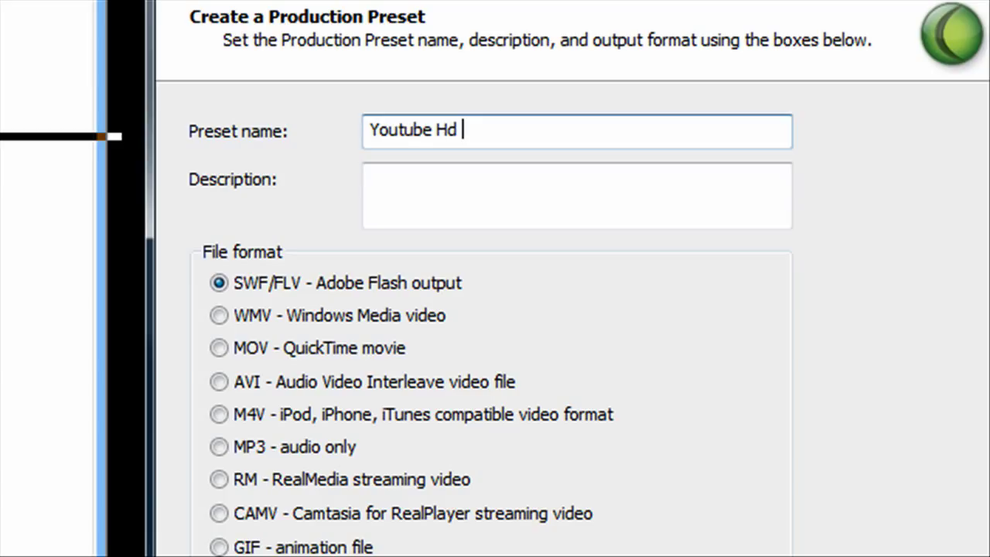
type("1280")
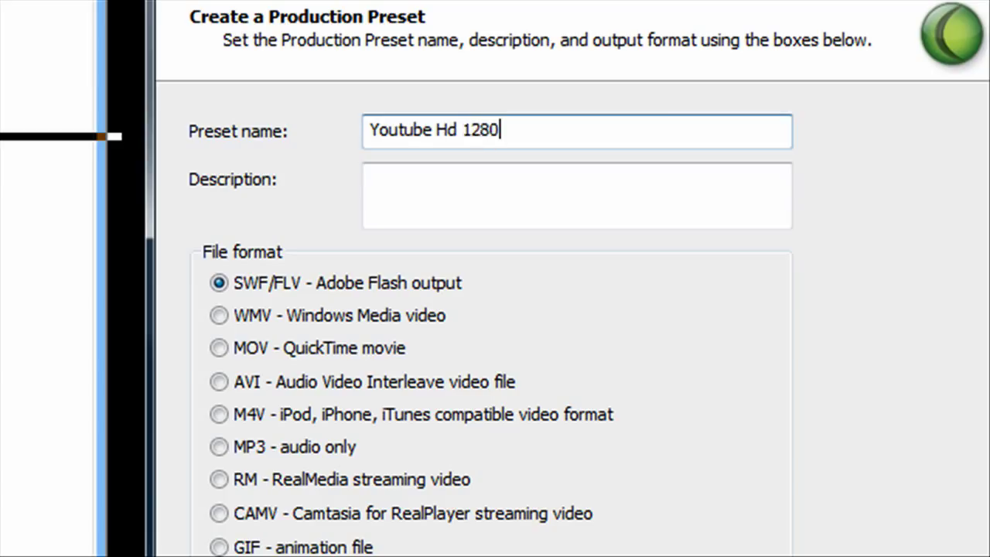
type("x720")
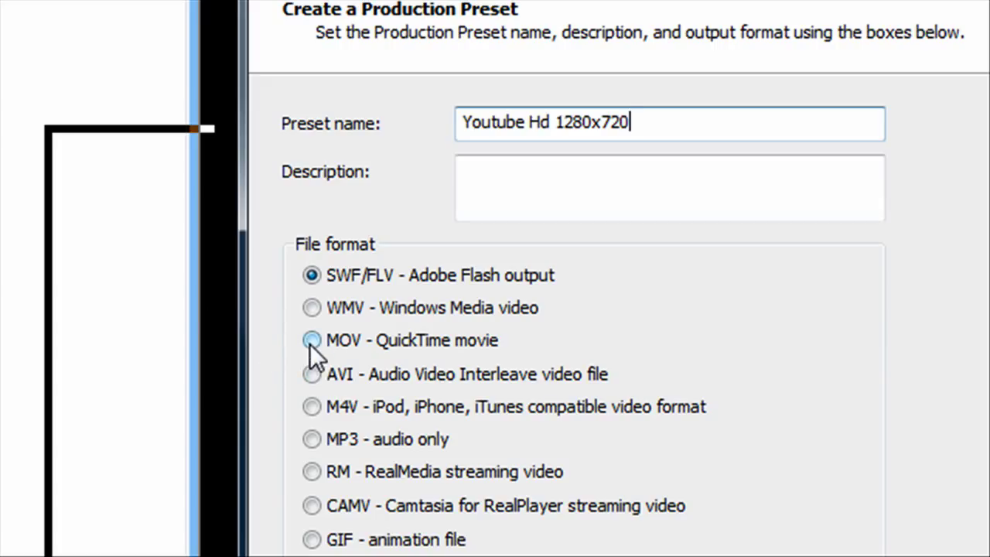
left_click(310, 341)
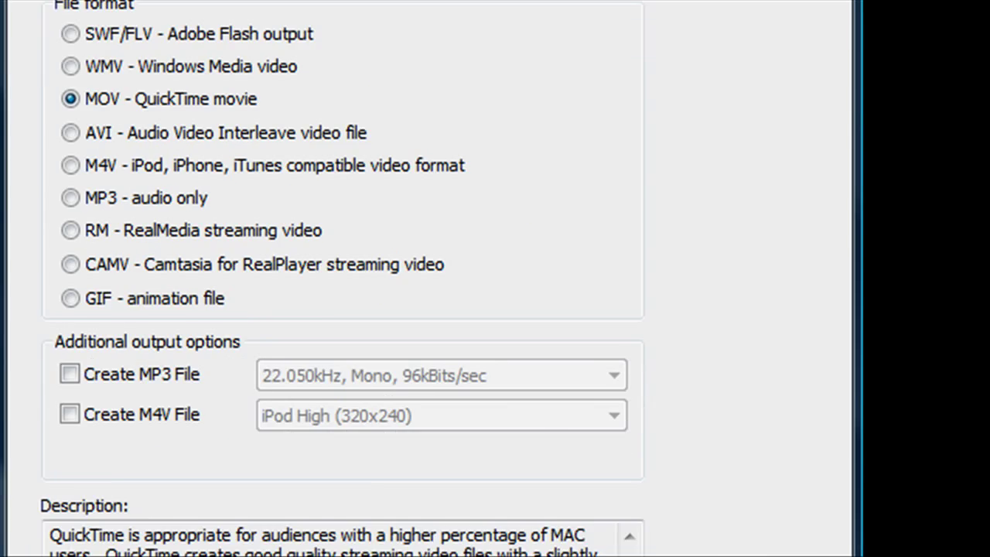
Set QuickTime video compression to H.264, 50 fps, automatic key frames and Best quality.
left_click(497, 550)
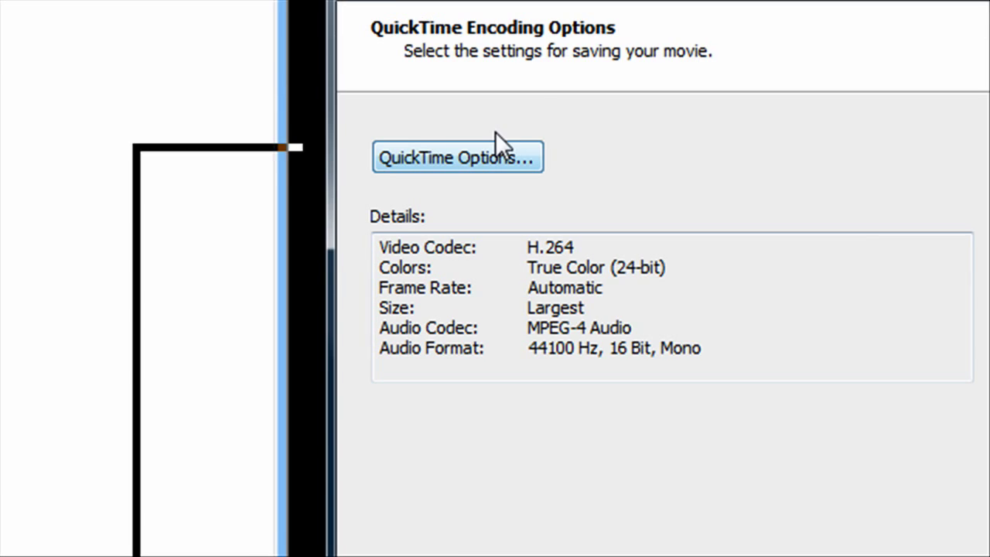
left_click(493, 197)
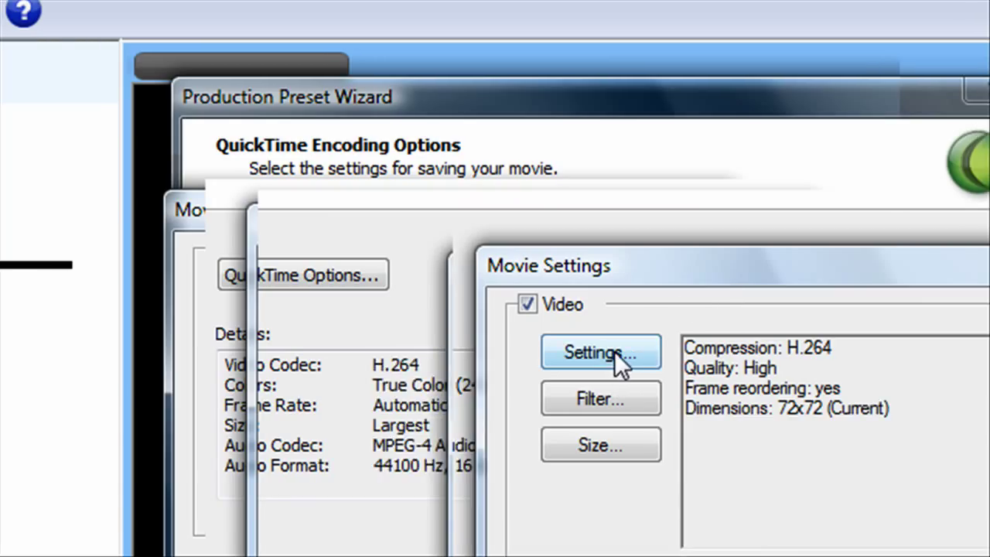
left_click(614, 351)
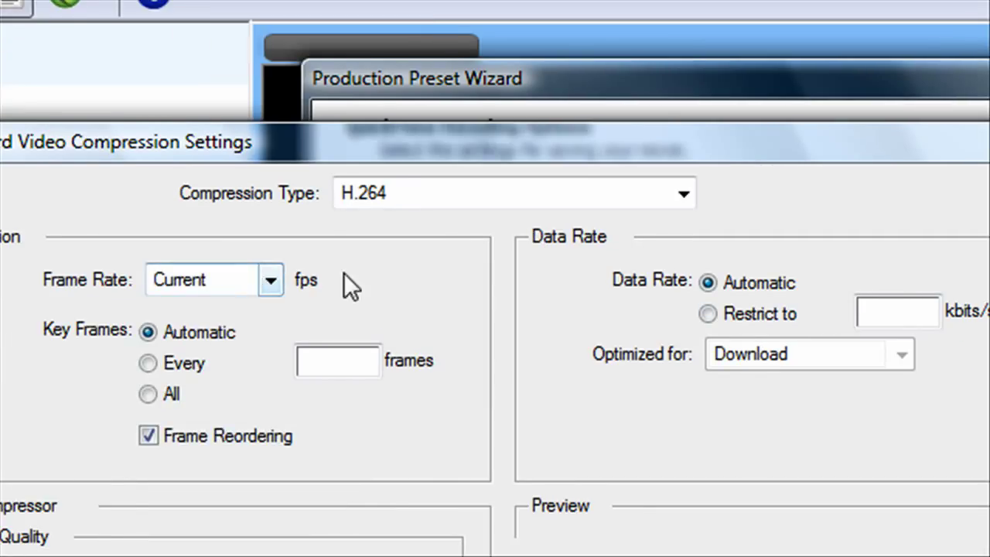
left_click(462, 195)
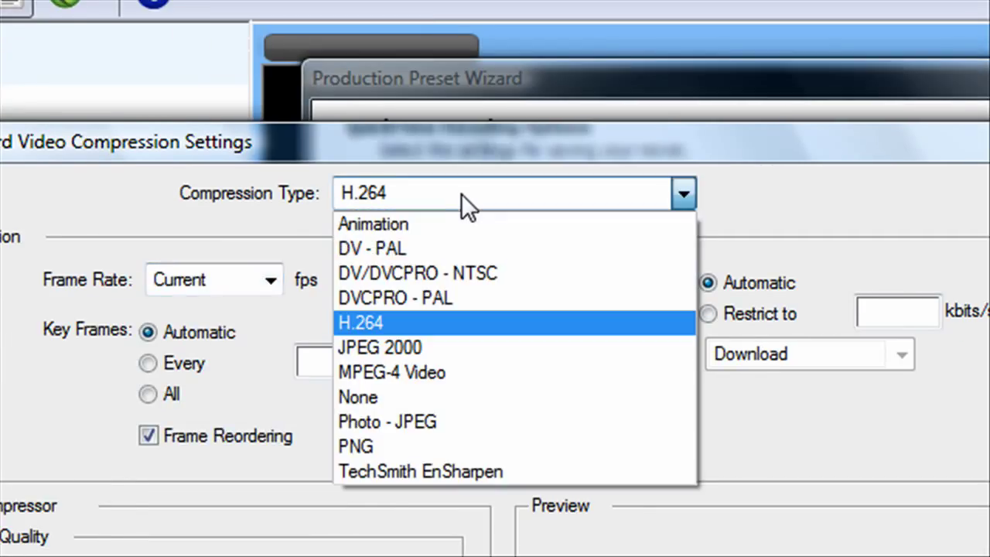
left_click(371, 325)
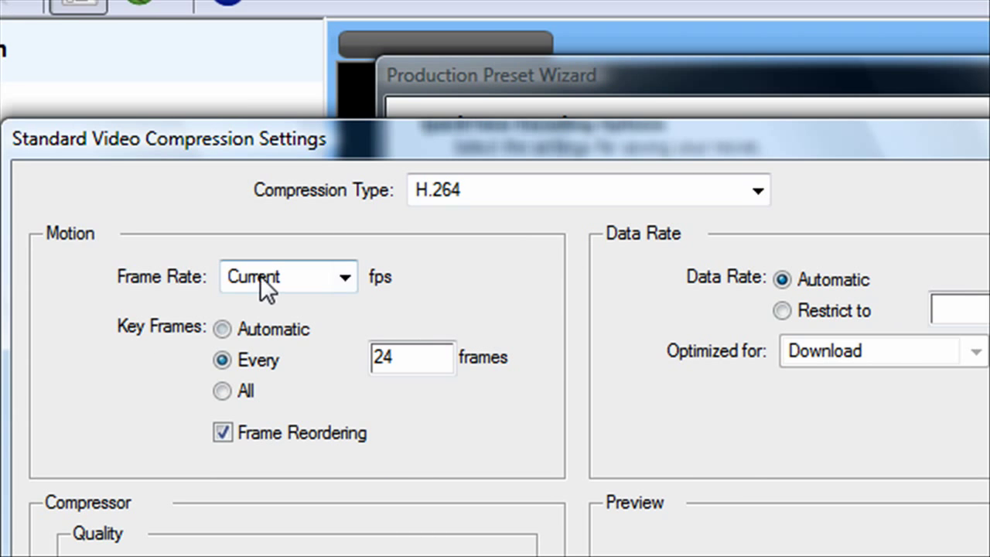
left_click(260, 275)
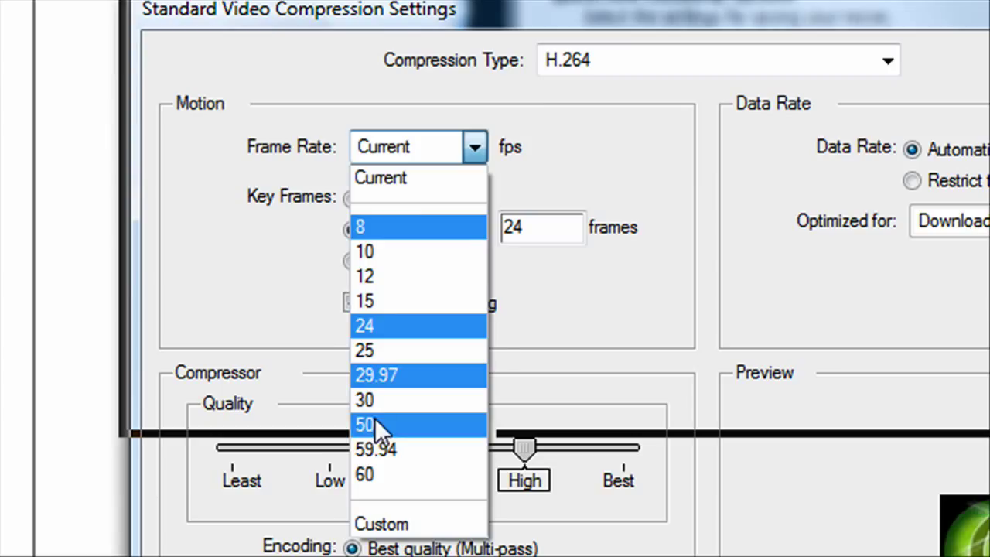
left_click(376, 424)
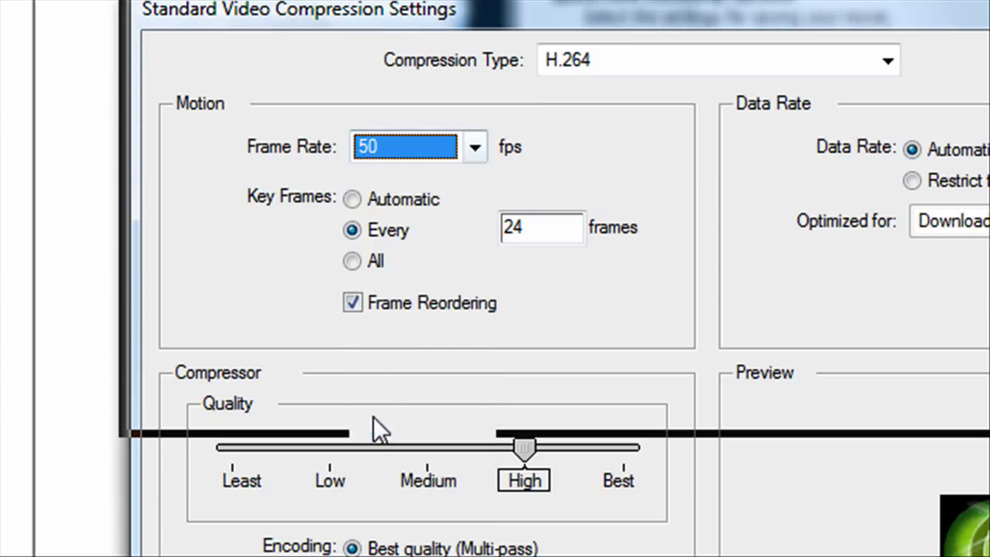
left_click(352, 199)
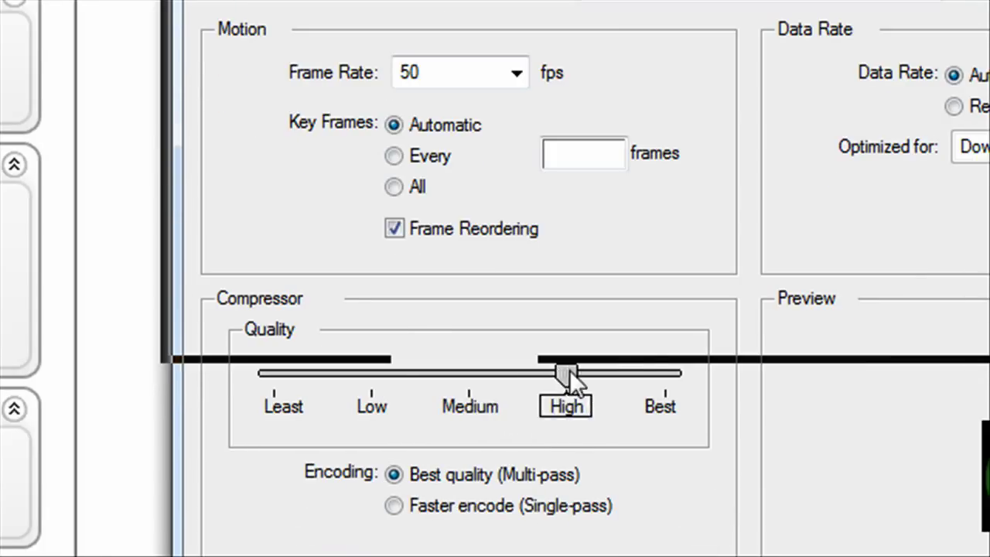
left_click_drag(569, 369, 693, 379)
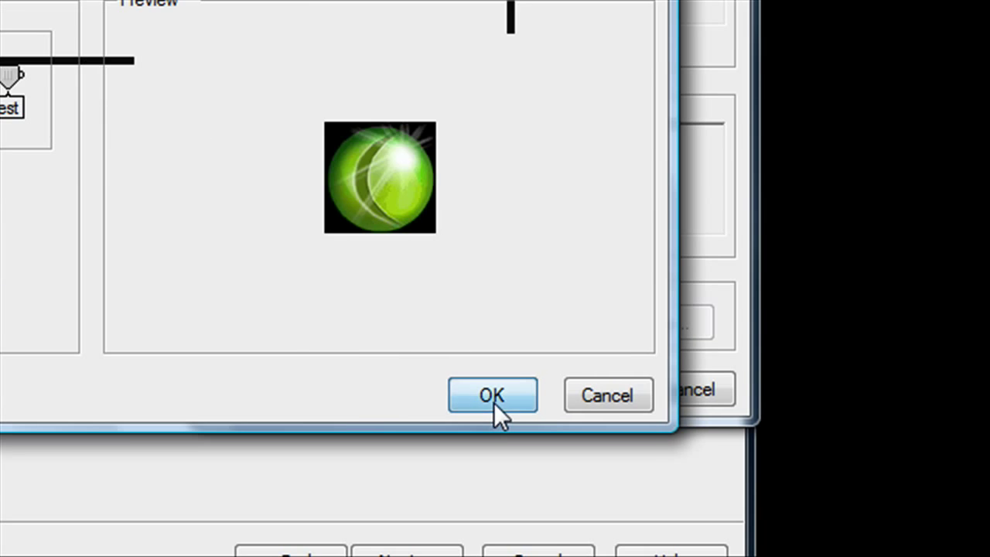
Keep the video settings and change the QuickTime sound to a 48 kHz rate and stereo.
left_click(494, 403)
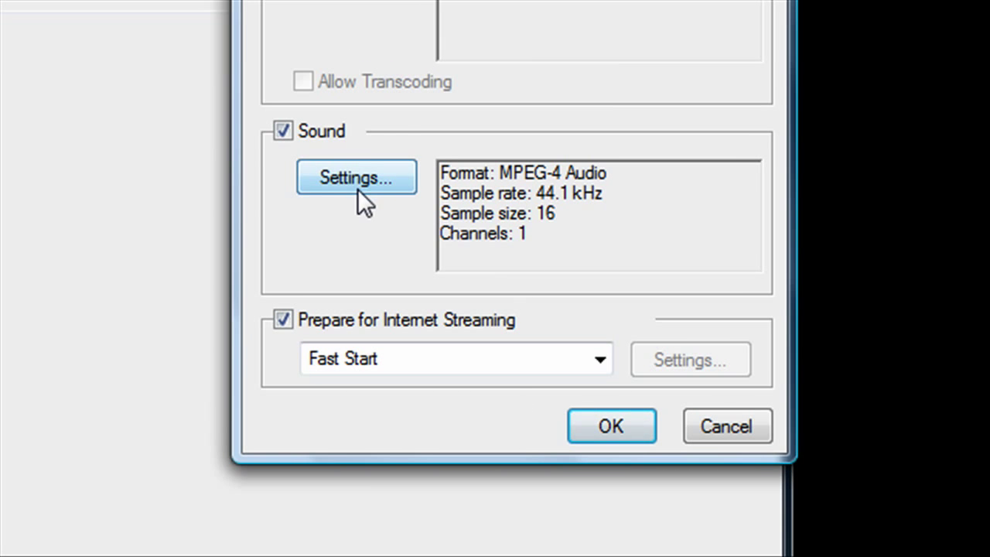
left_click(357, 179)
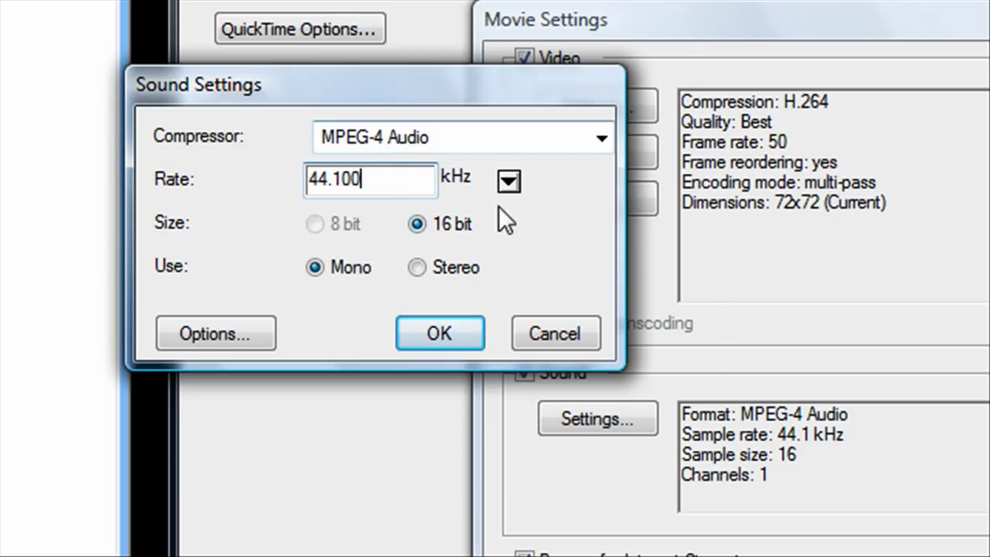
left_click(517, 179)
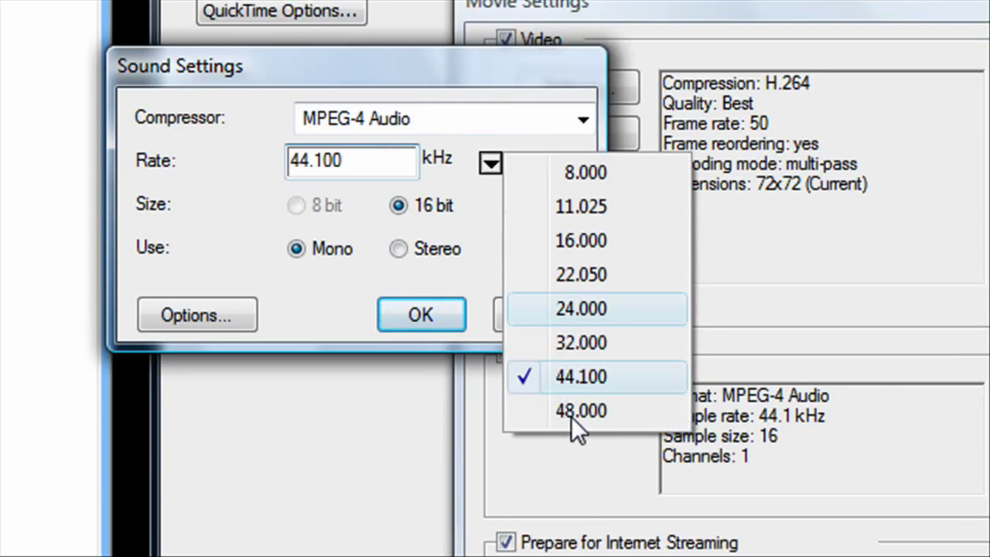
left_click(572, 412)
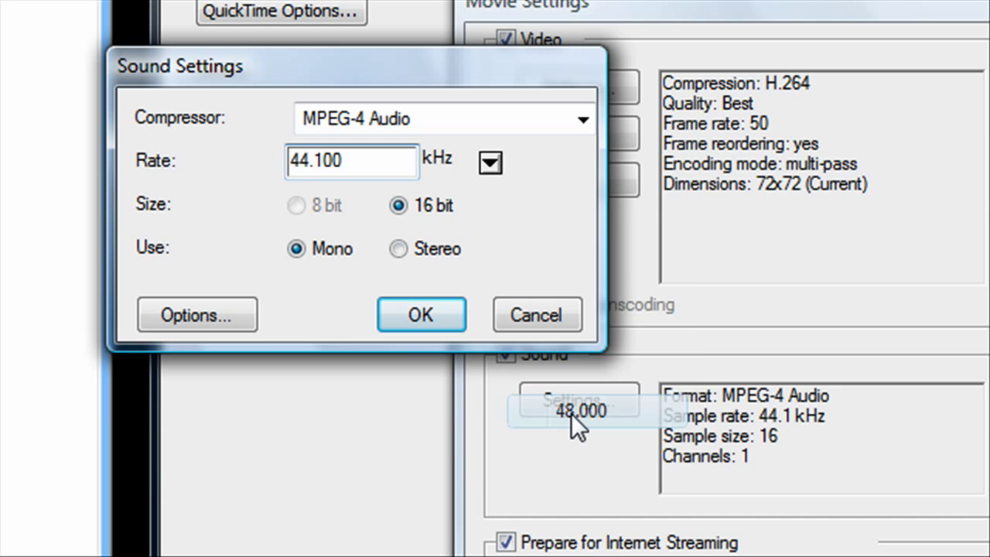
left_click(415, 254)
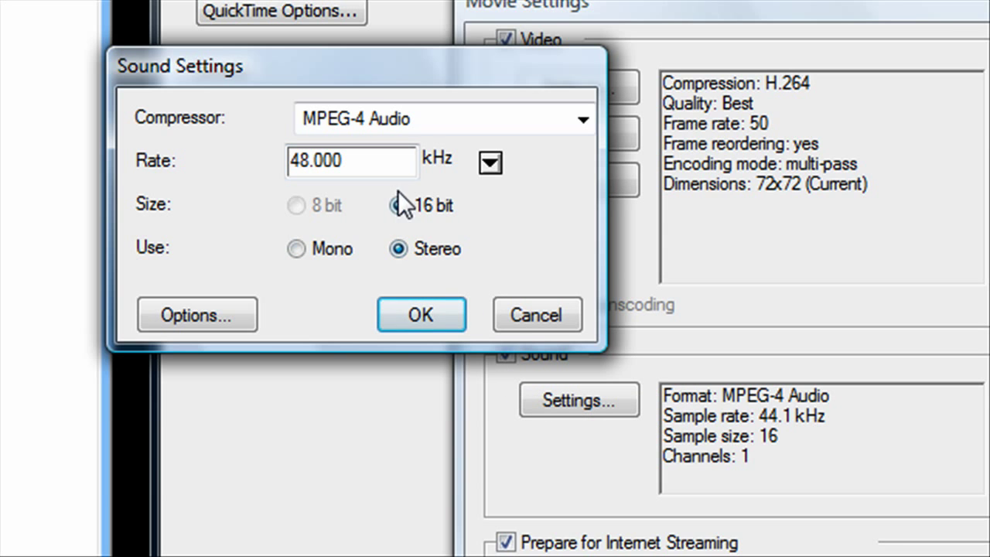
left_click(419, 313)
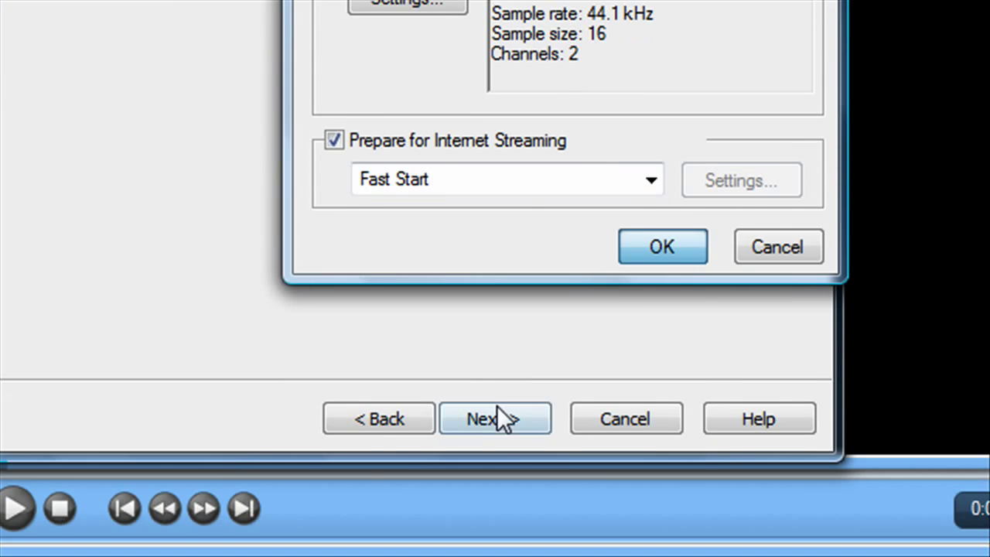
Give the preset a custom 1280 x 720 video size and finish the preset wizard.
key("Return")
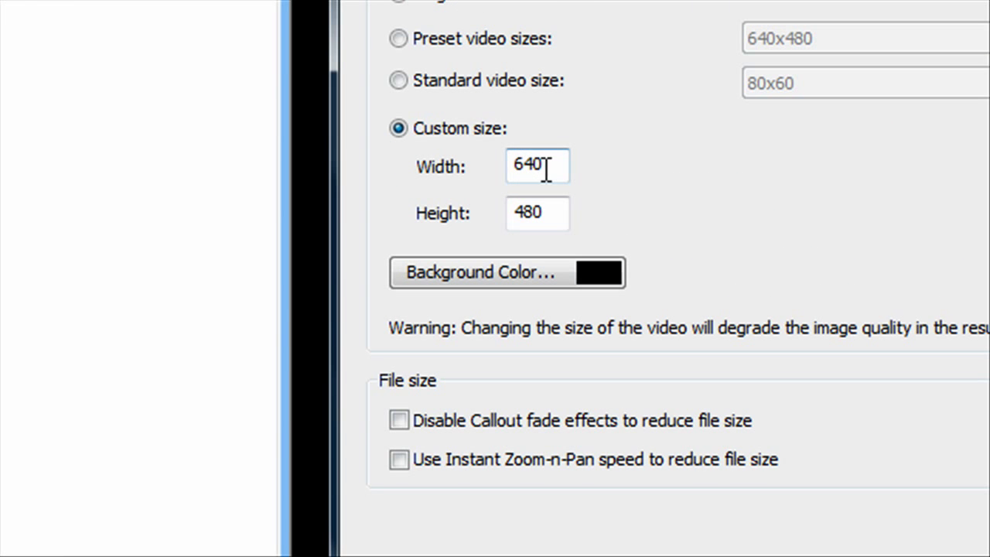
double_click(546, 169)
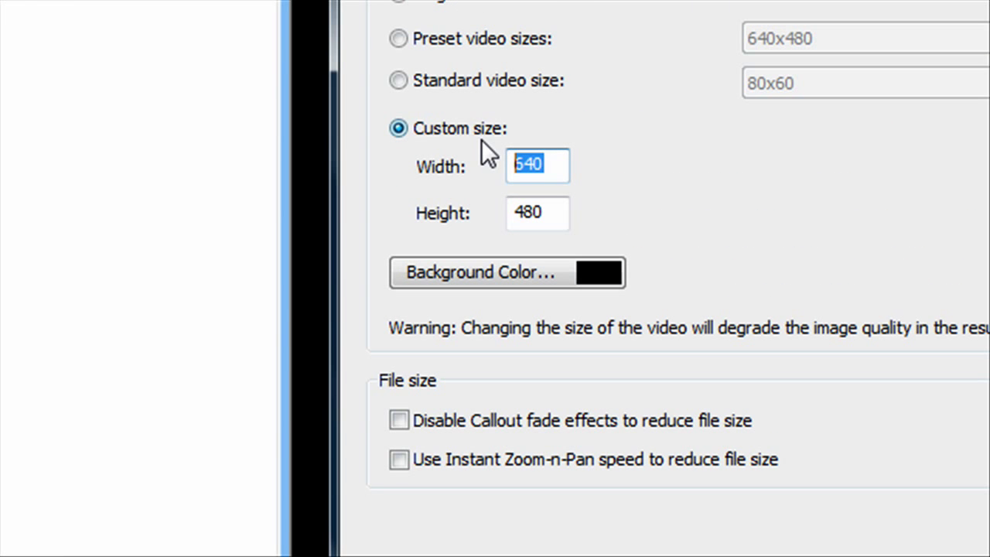
type("12")
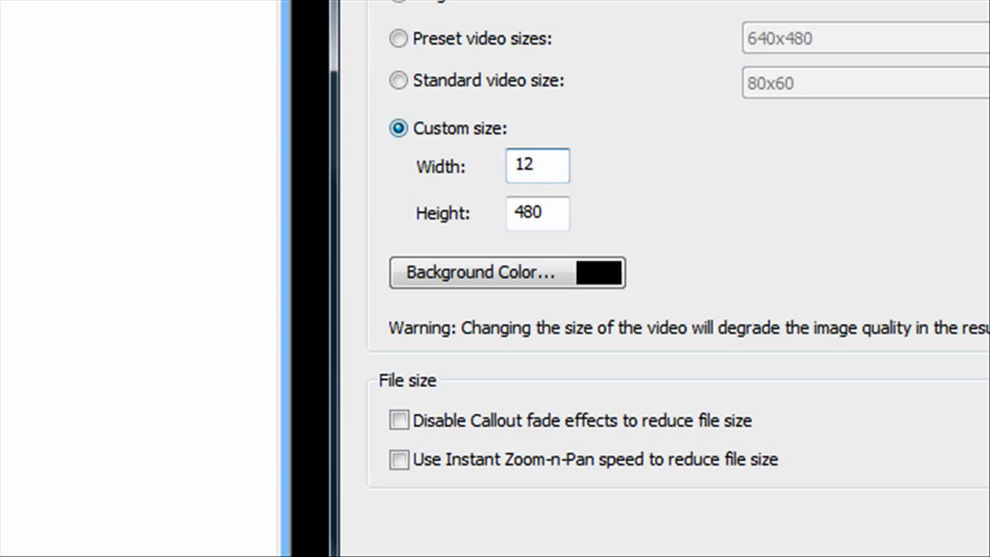
type("80")
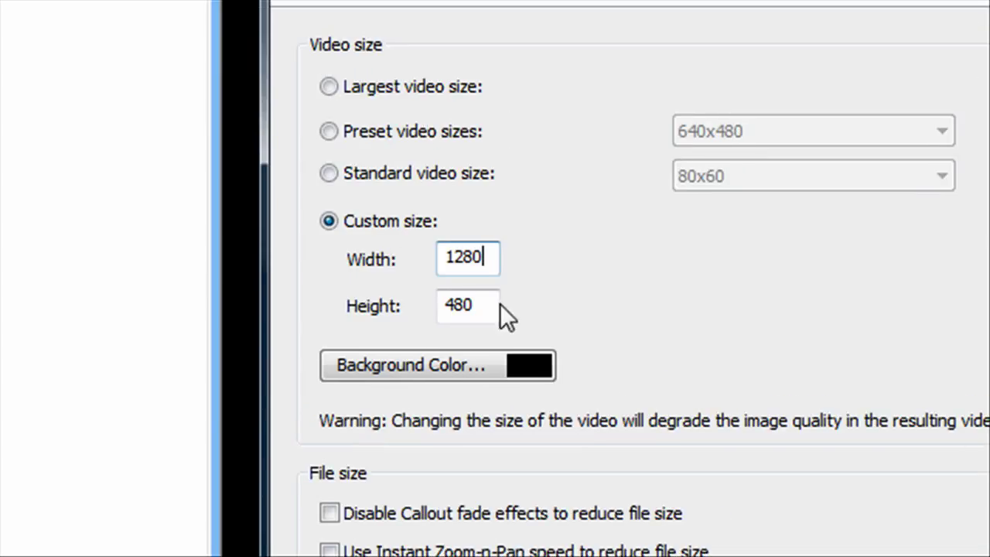
left_click_drag(475, 304, 413, 285)
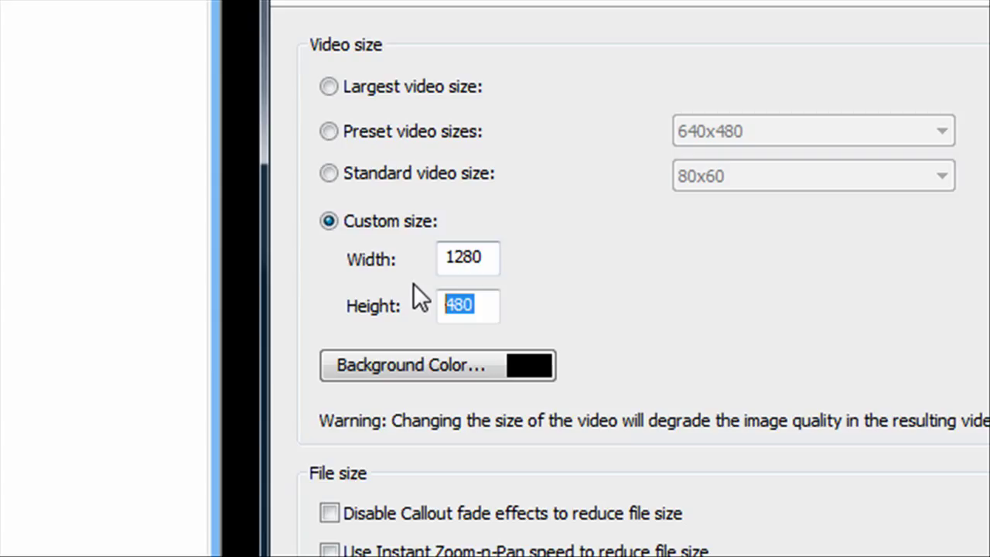
type("720")
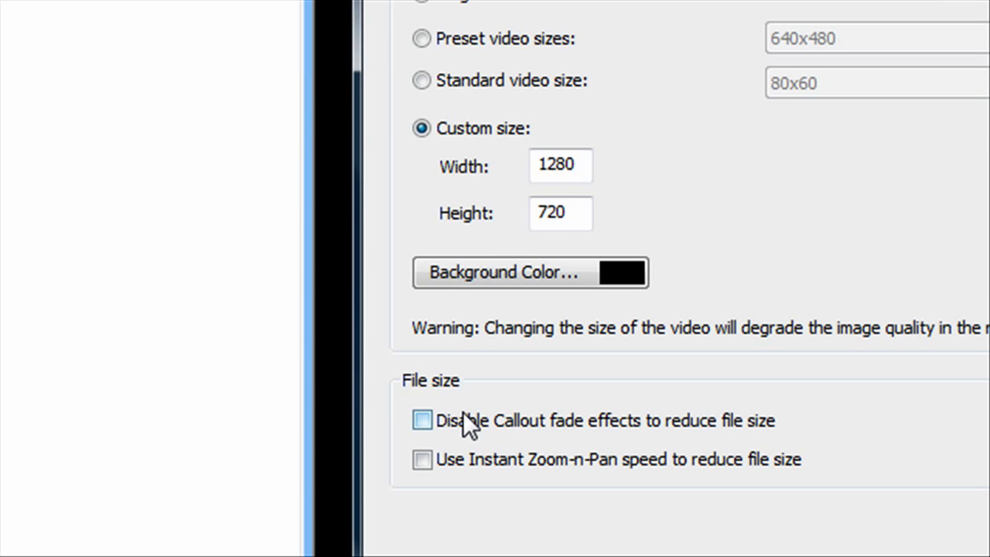
left_click(663, 543)
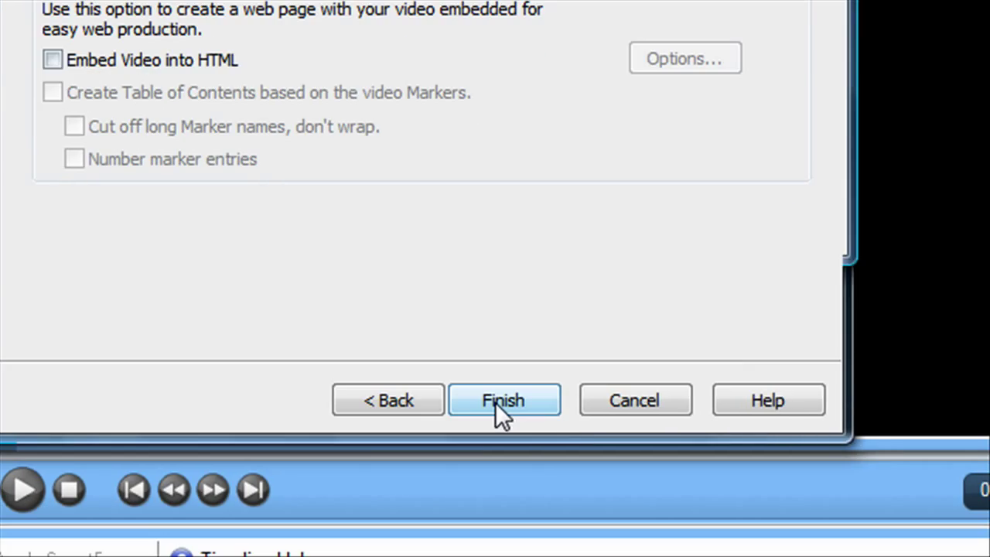
left_click(501, 401)
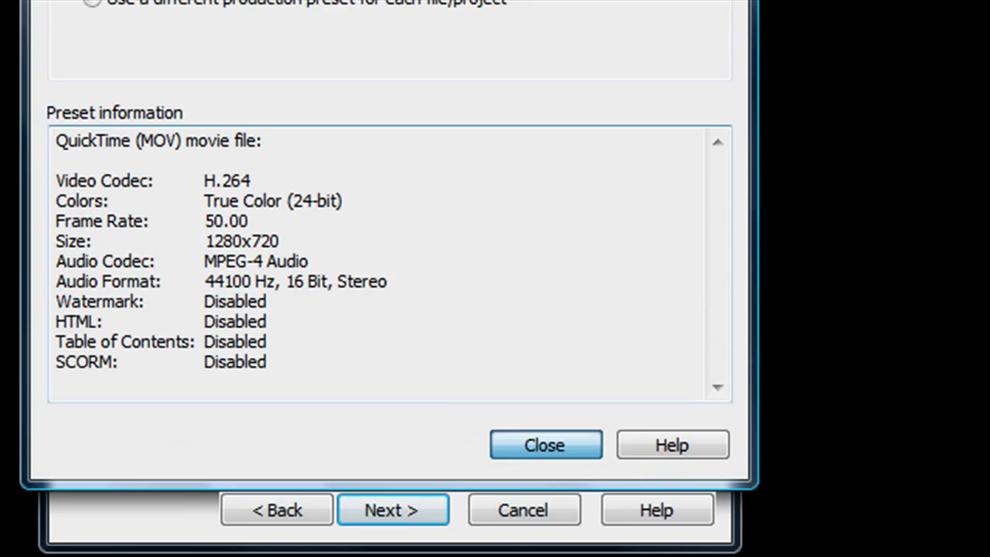
Apply the Youtube Hd 1280x720 preset to all batch files and proceed to output options.
left_click(507, 408)
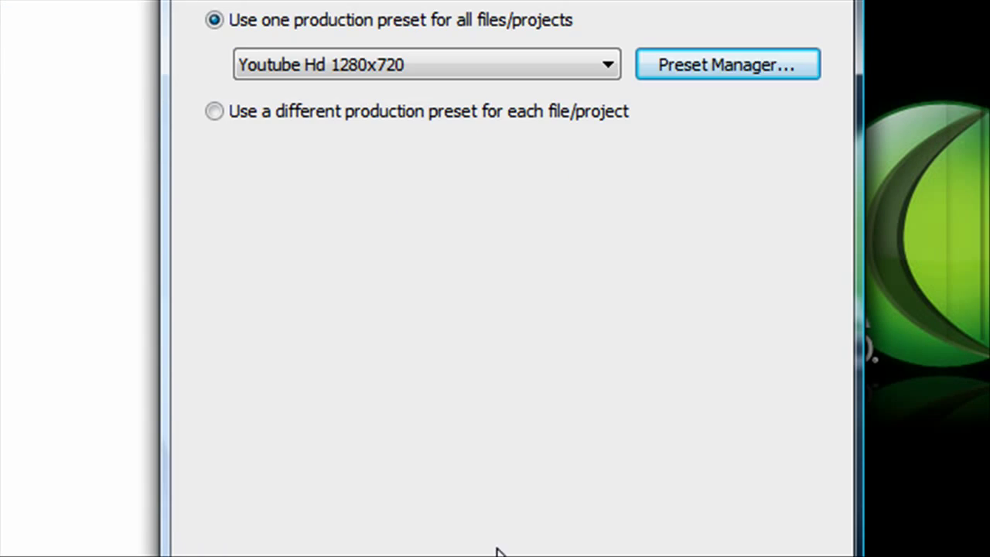
left_click(499, 493)
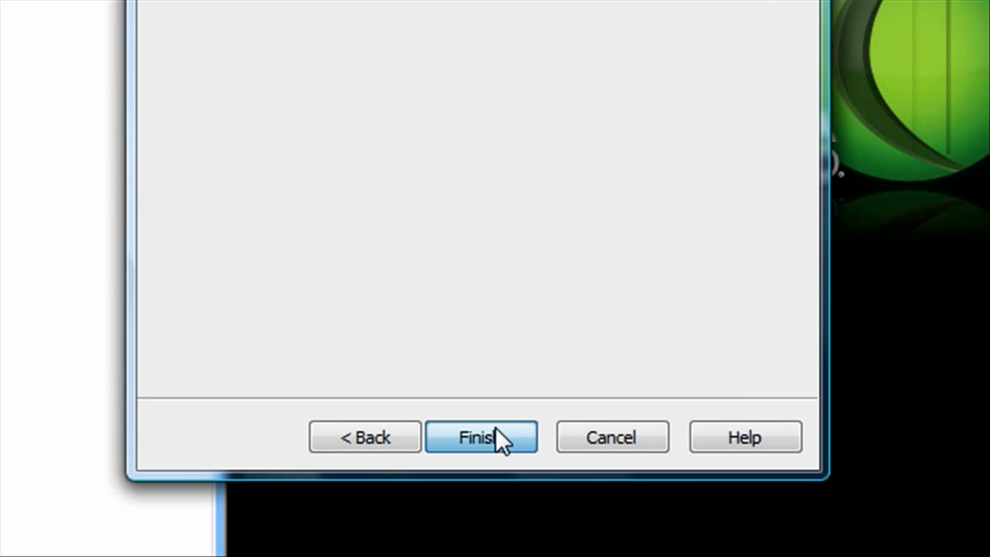
Start rendering the ccleanertutorial.camrec batch production.
left_click(492, 405)
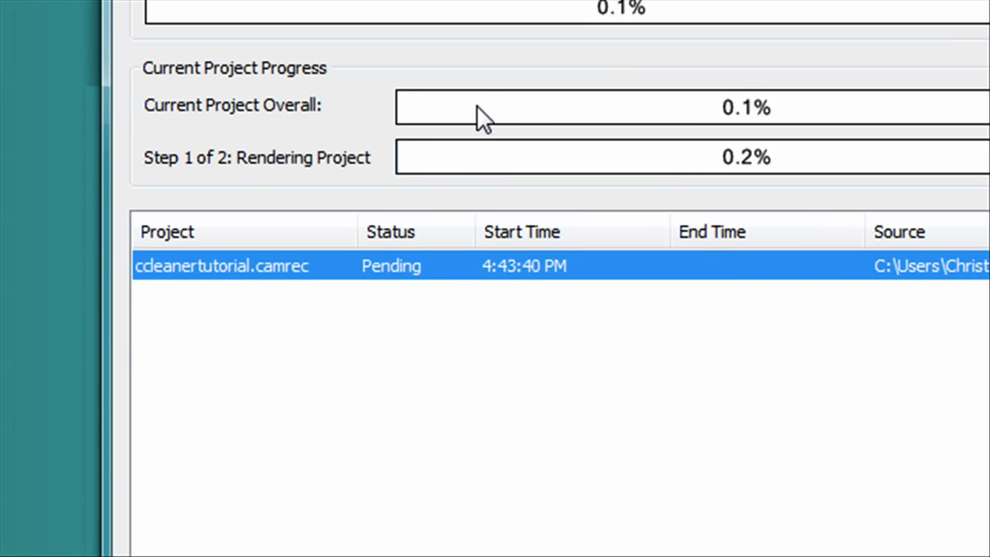